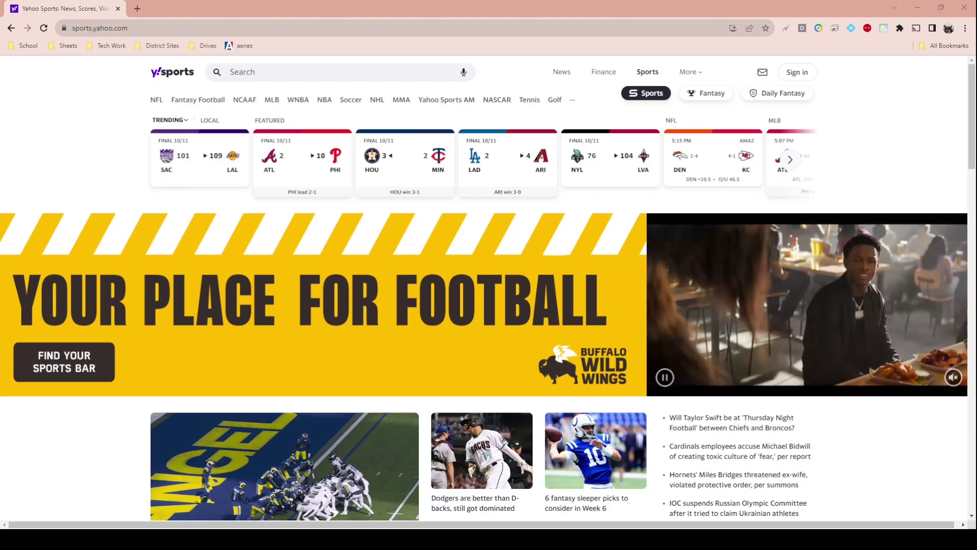
Scroll down through the Yahoo Sports news feed
scroll(489, 293, down, 3)
scroll(489, 293, down, 4)
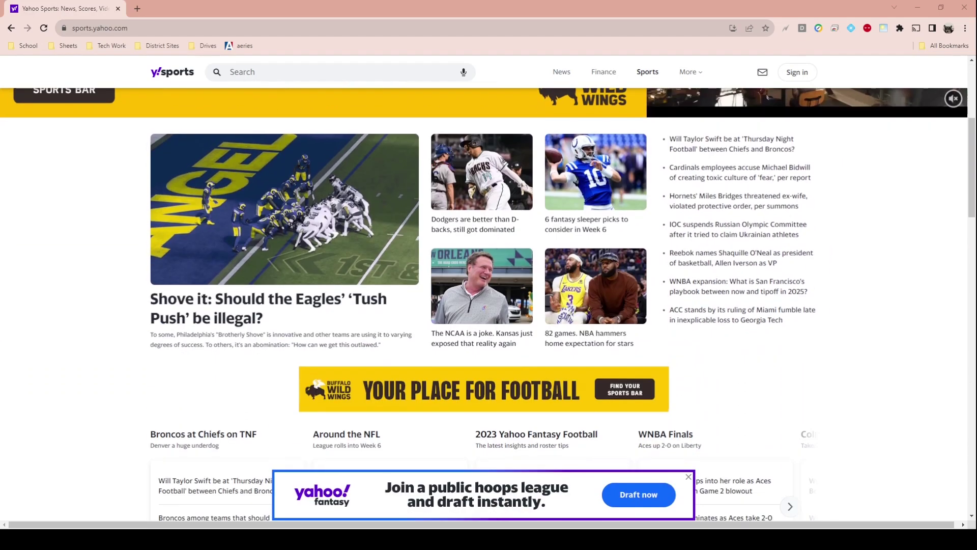
scroll(488, 293, down, 5)
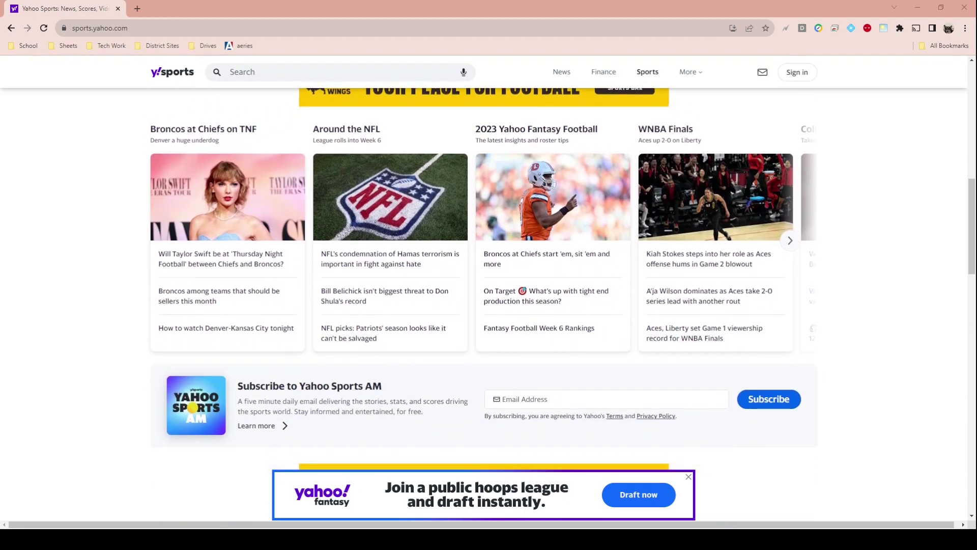
scroll(488, 293, down, 2)
scroll(489, 292, down, 4)
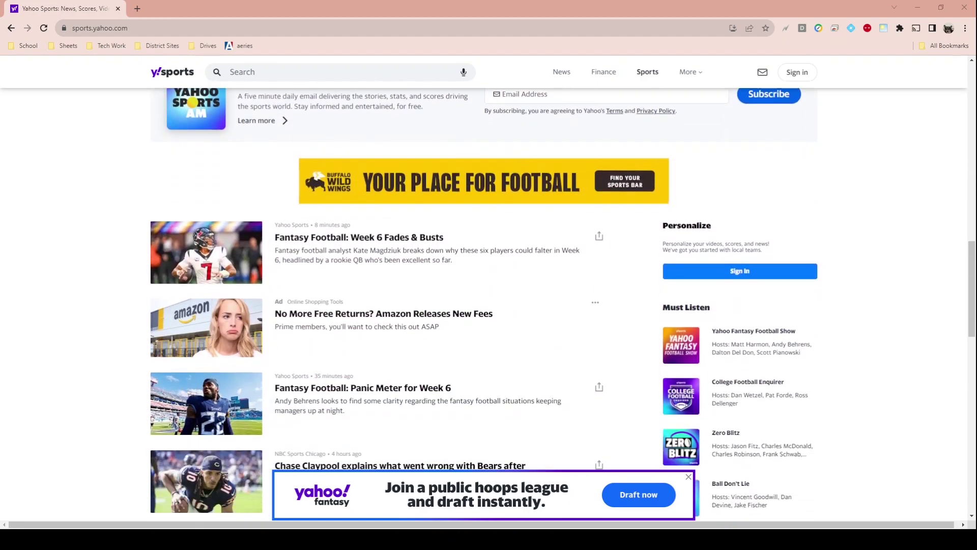
scroll(489, 293, down, 7)
scroll(488, 292, down, 5)
scroll(489, 293, down, 2)
scroll(489, 293, down, 7)
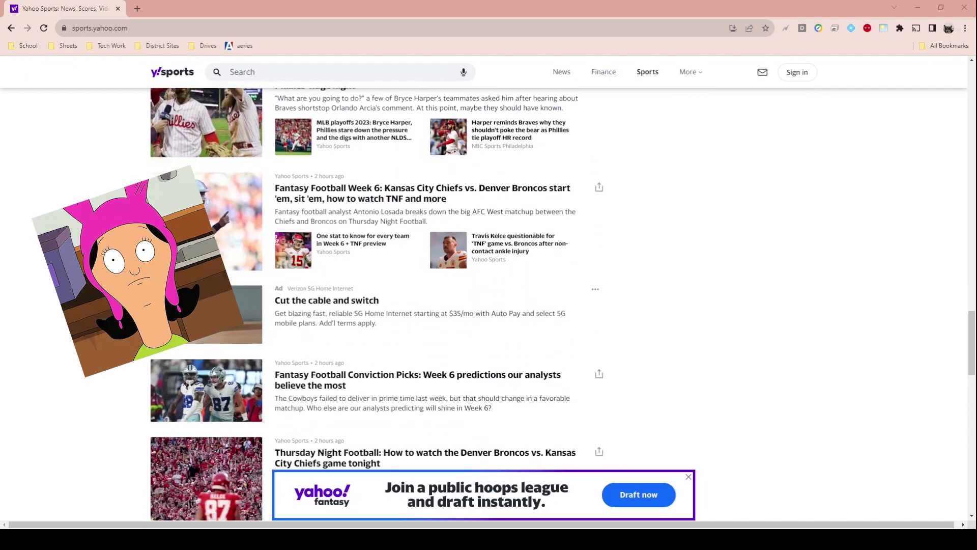
scroll(488, 292, down, 6)
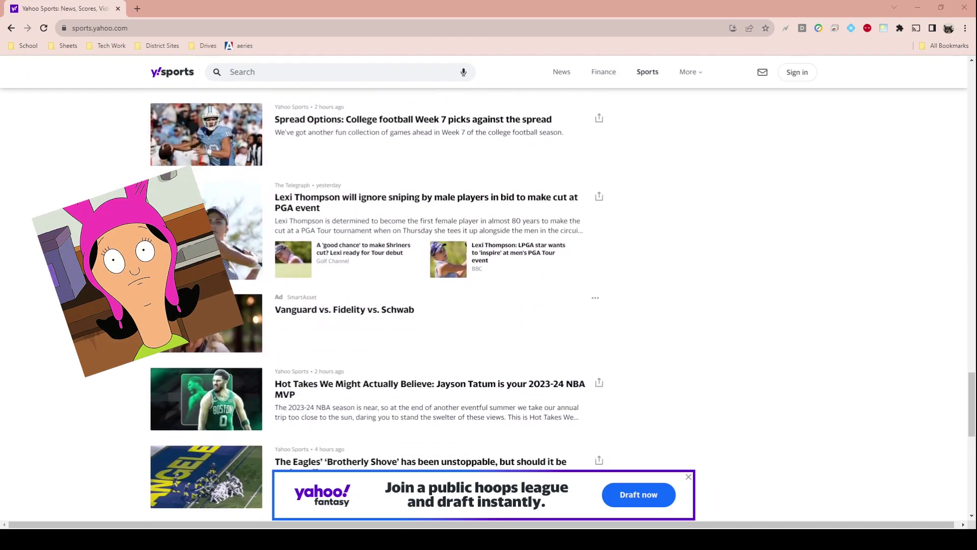
scroll(489, 293, down, 9)
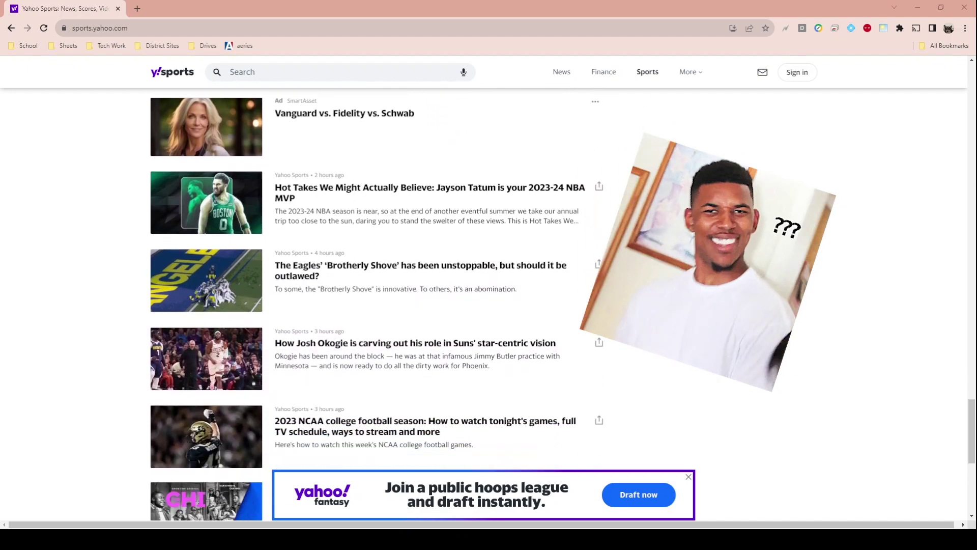
scroll(488, 292, down, 15)
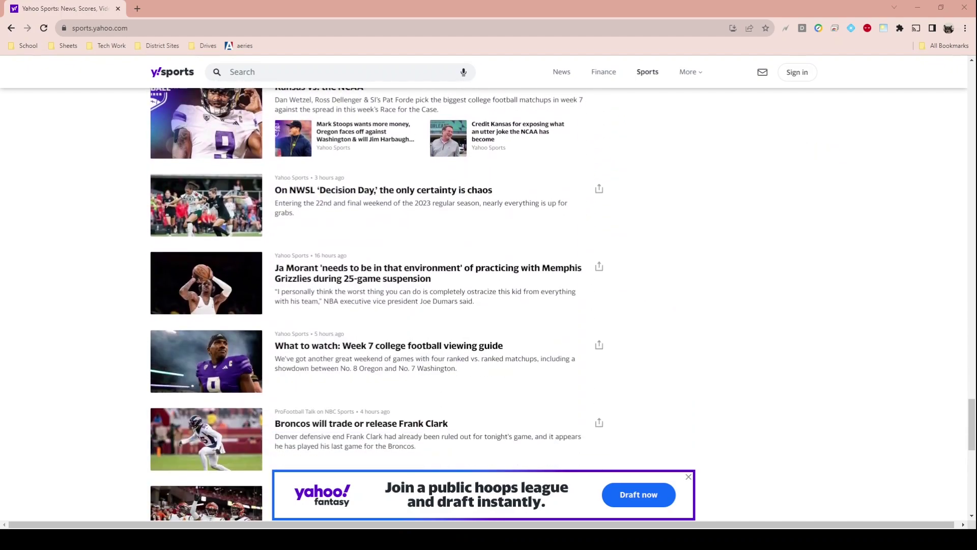
scroll(489, 292, down, 4)
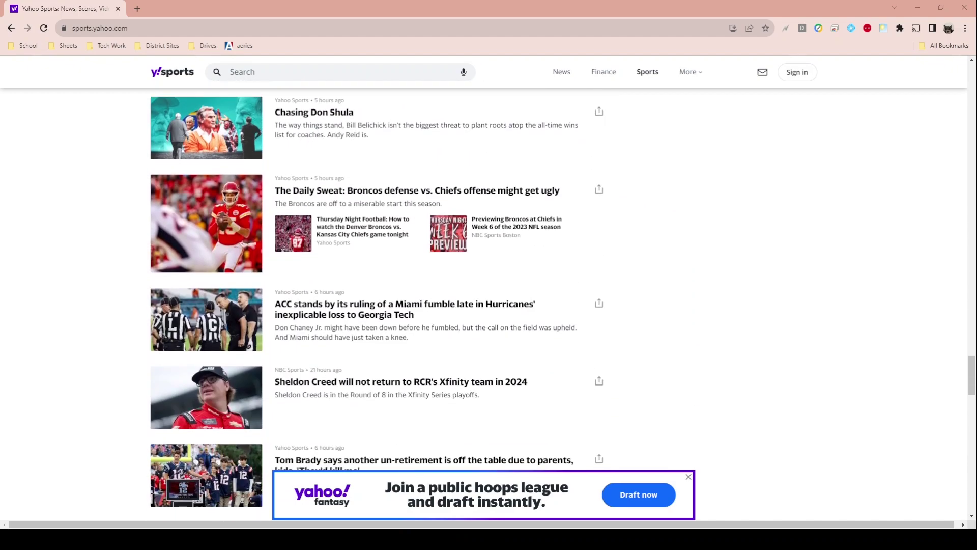
scroll(489, 293, down, 6)
scroll(488, 292, down, 6)
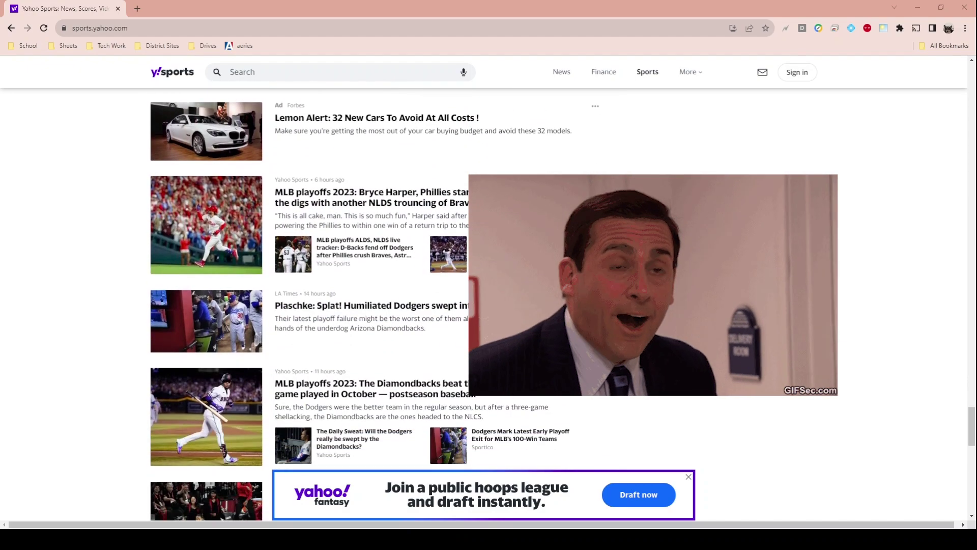
scroll(488, 293, down, 5)
scroll(489, 293, down, 6)
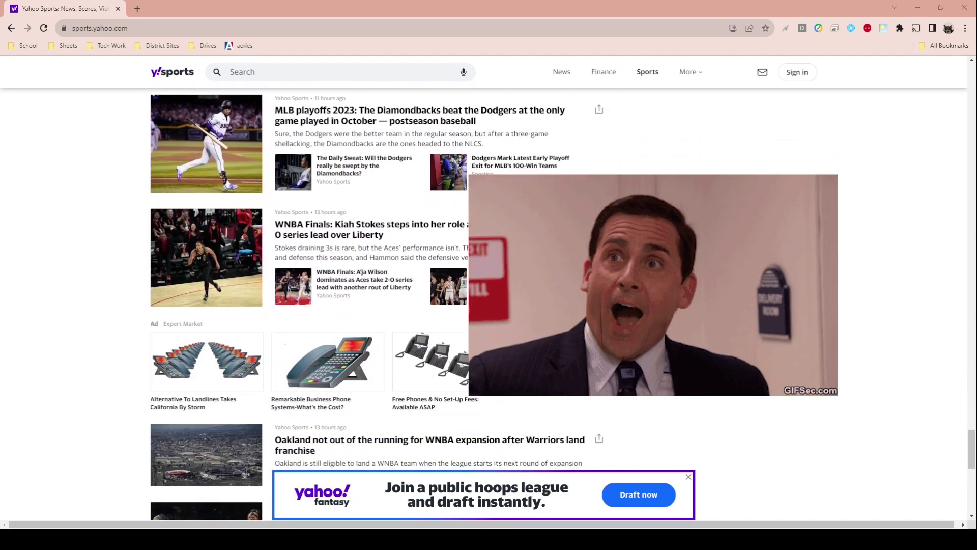
scroll(488, 292, down, 5)
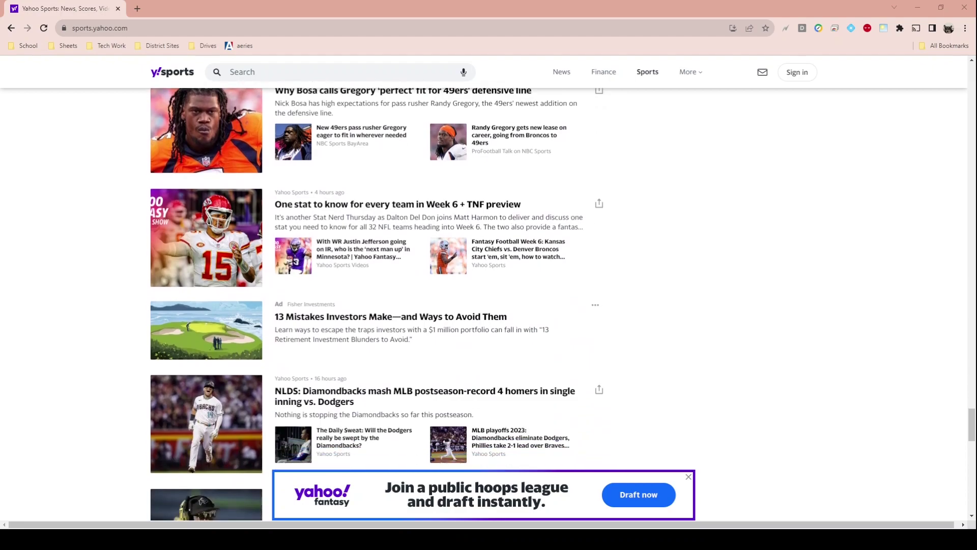
scroll(489, 292, down, 5)
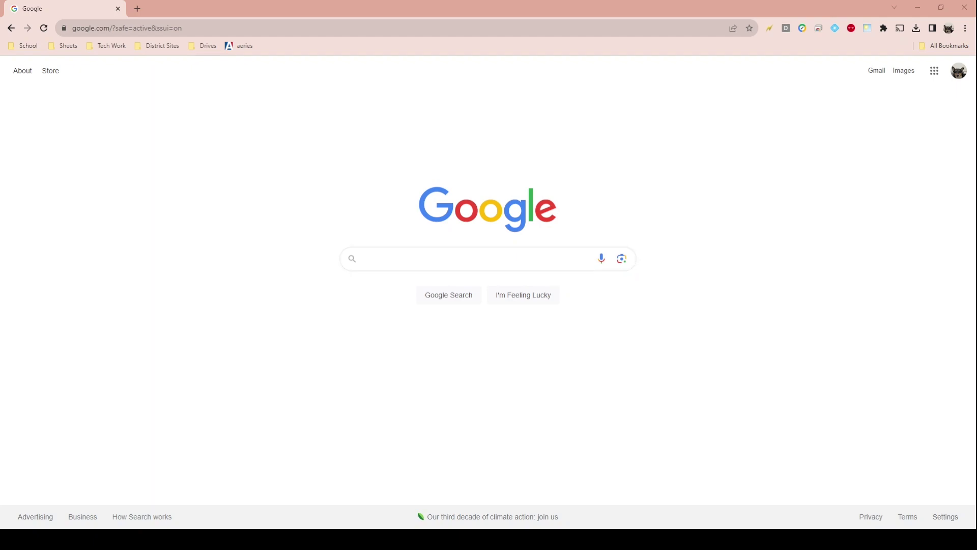
Go to chrome://flags, correcting the mistyped 'chrome:floags' address
click(332, 26)
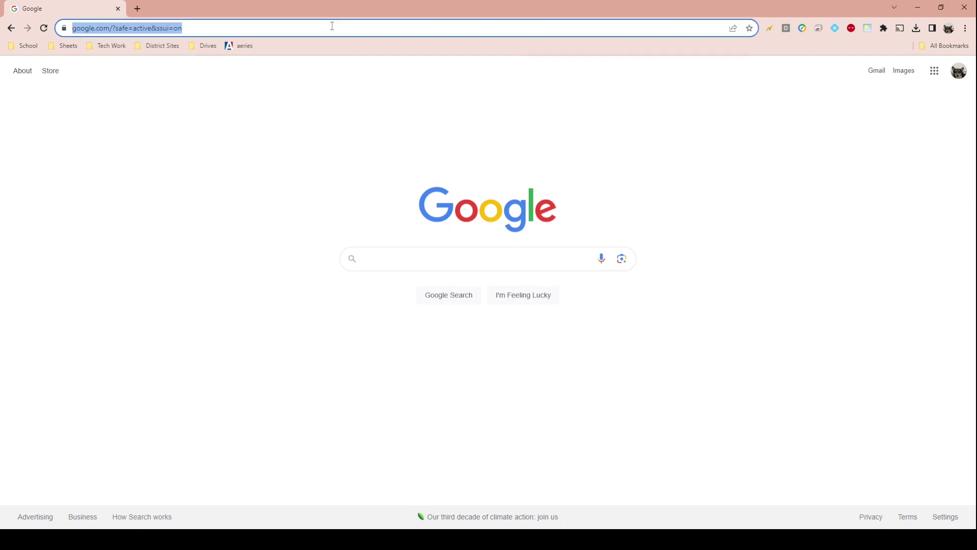
text(ch)
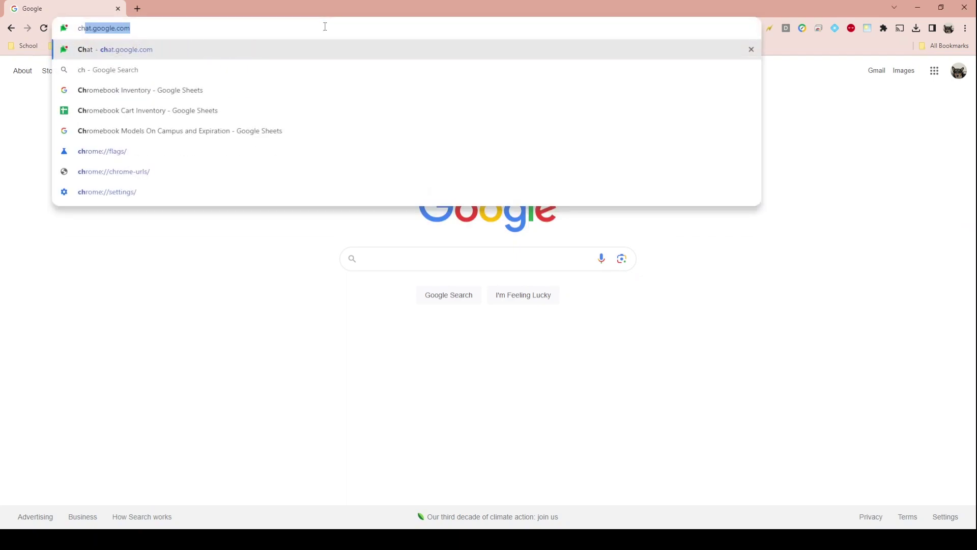
text(rome:)
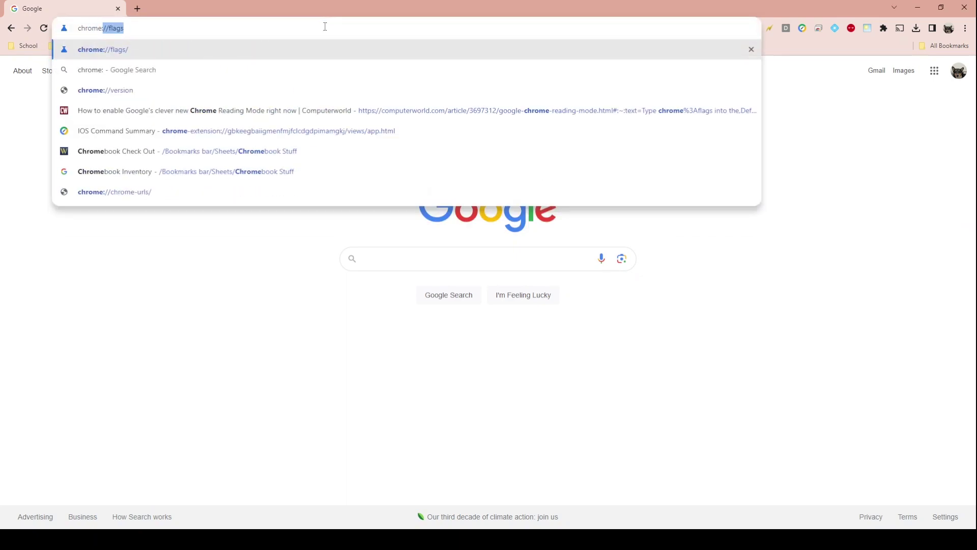
text(floags)
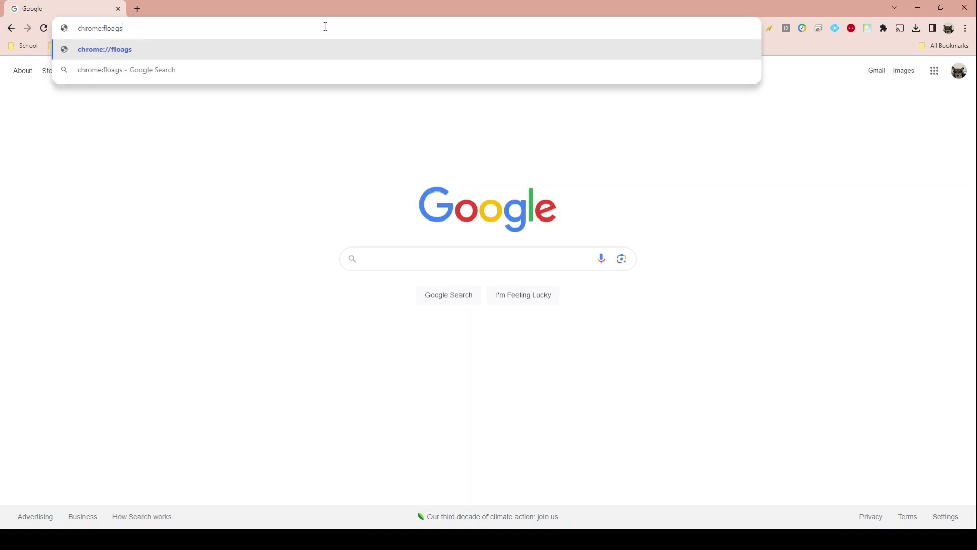
key(BackSpace)
key(BackSpace)
key(BackSpace)
key(BackSpace)
text(a)
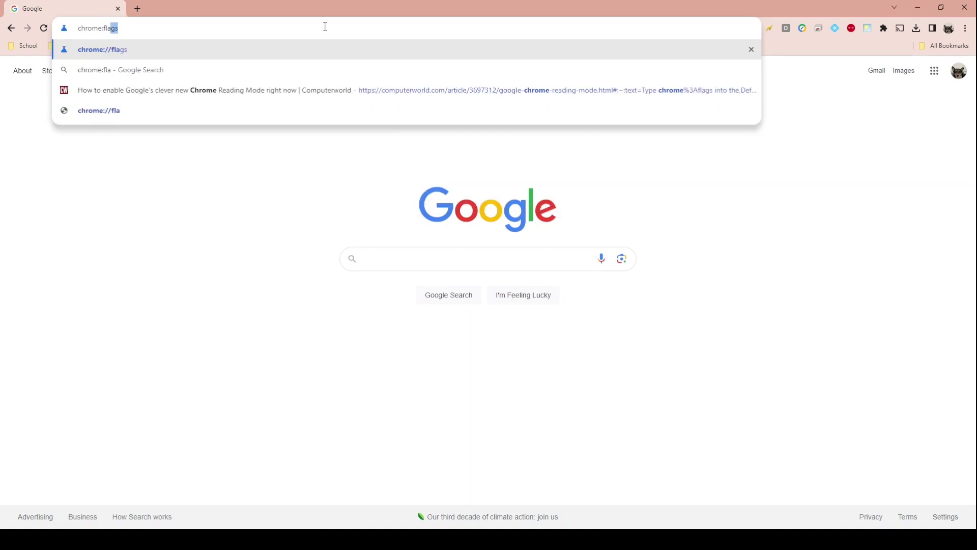
text(gs)
key(Return)
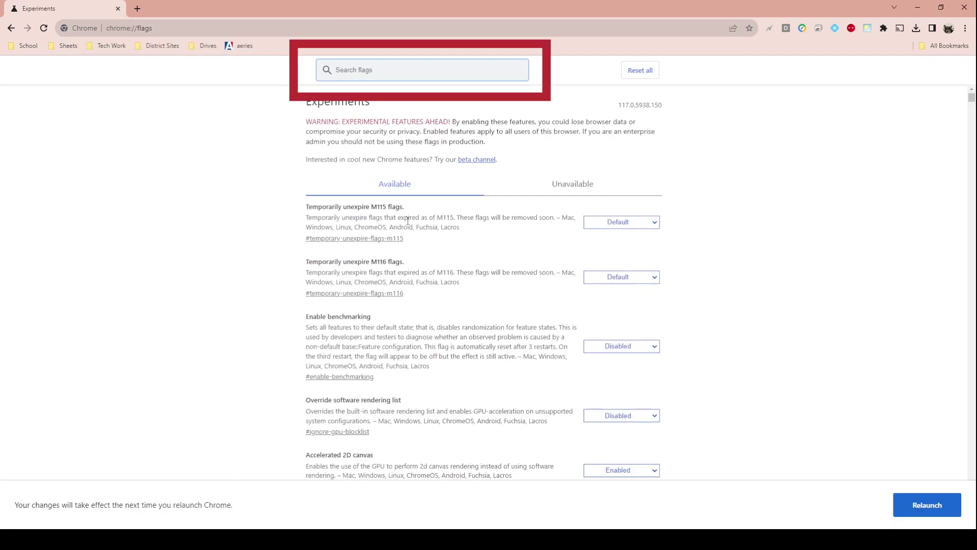
Search flags for 'reading mode', set Reading Mode to Enabled, and relaunch Chrome
text(reading mode)
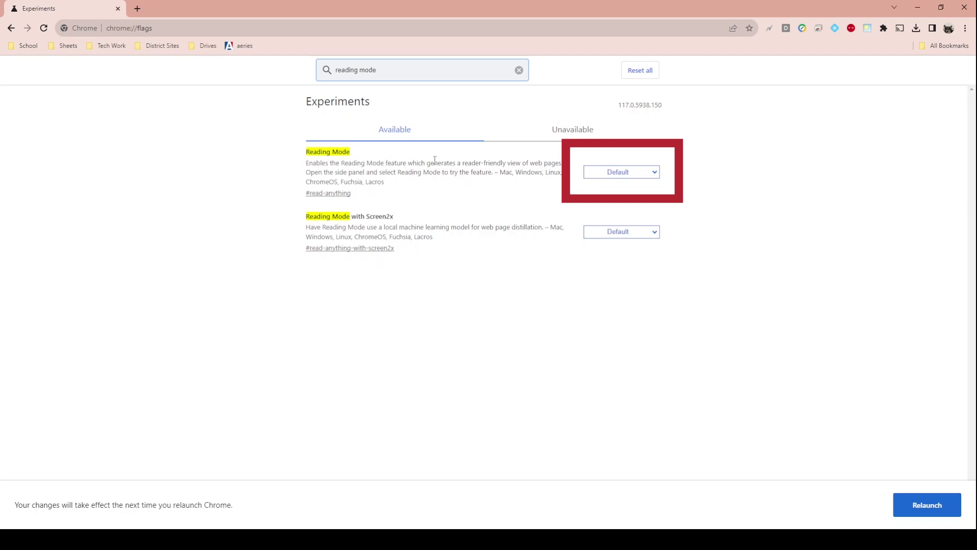
click(656, 175)
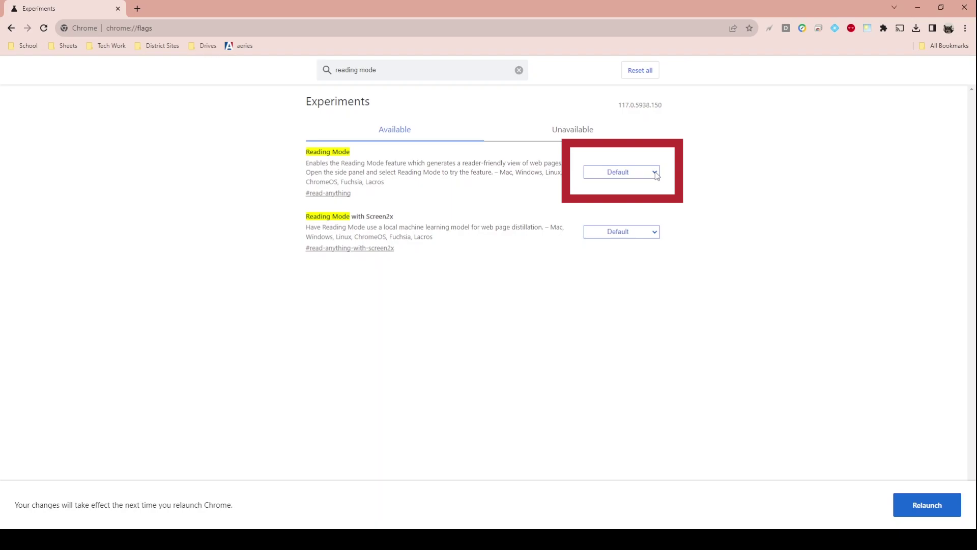
click(645, 193)
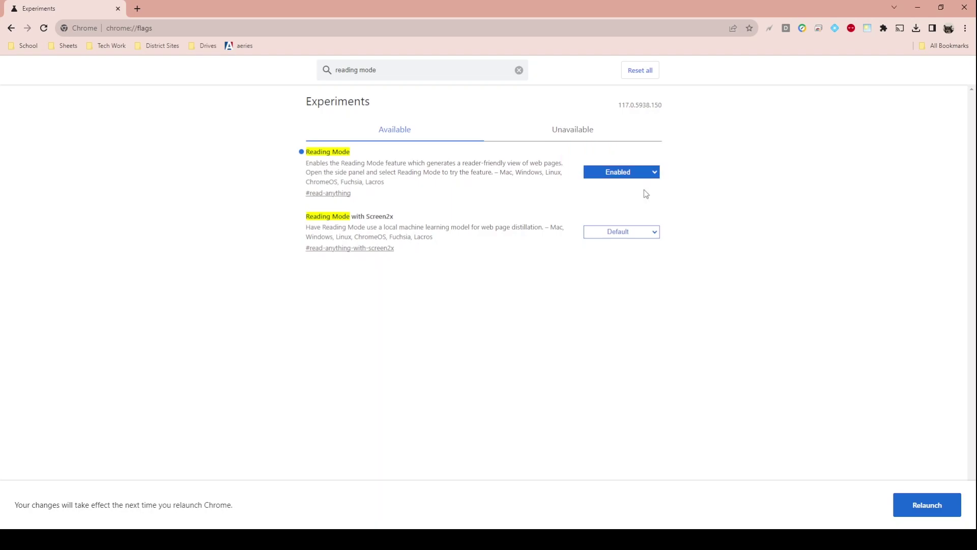
click(927, 507)
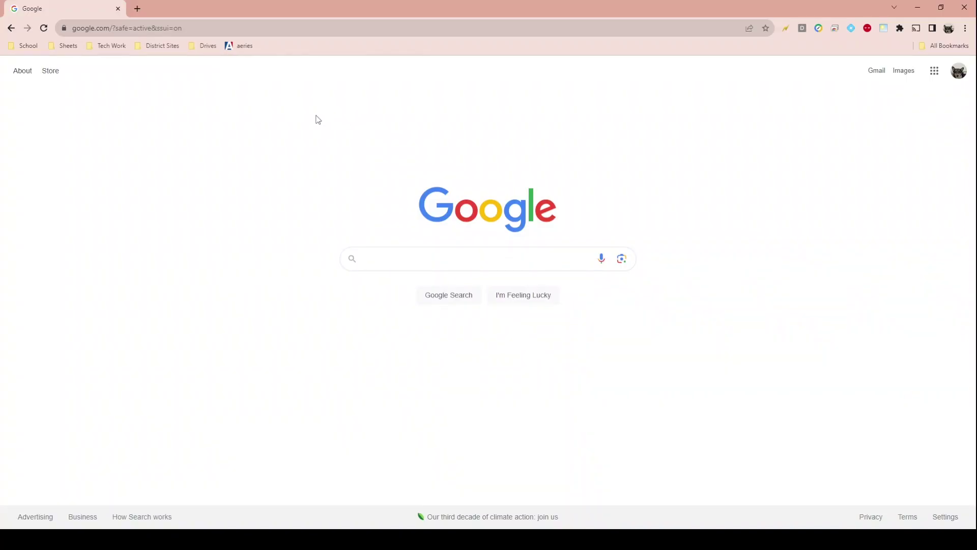
Go to the CNN site and switch the side panel to Reading mode
click(215, 30)
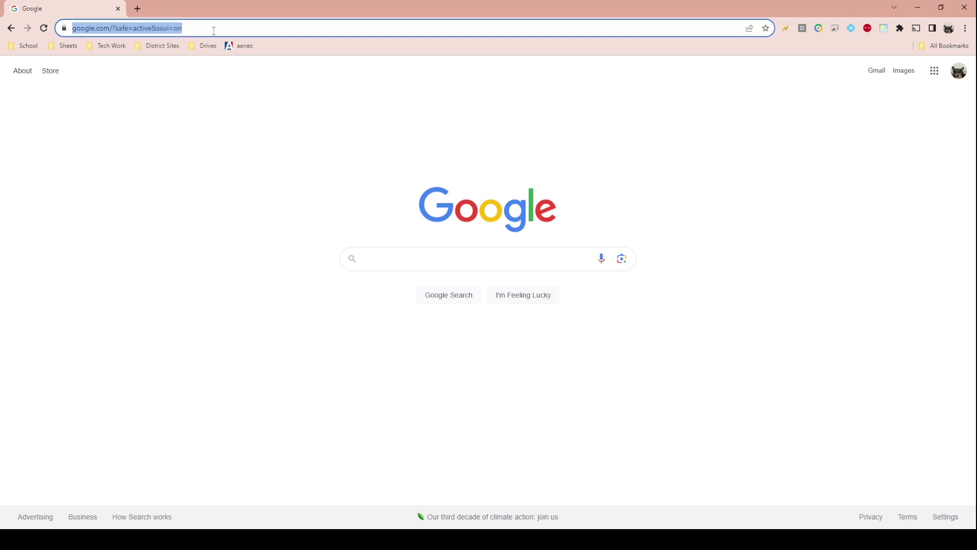
text(www.cnn.com)
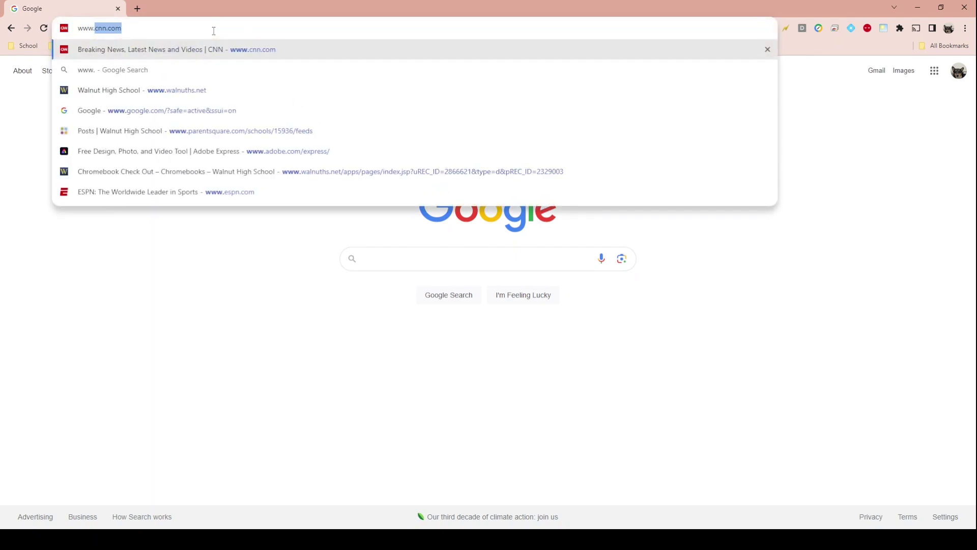
key(Return)
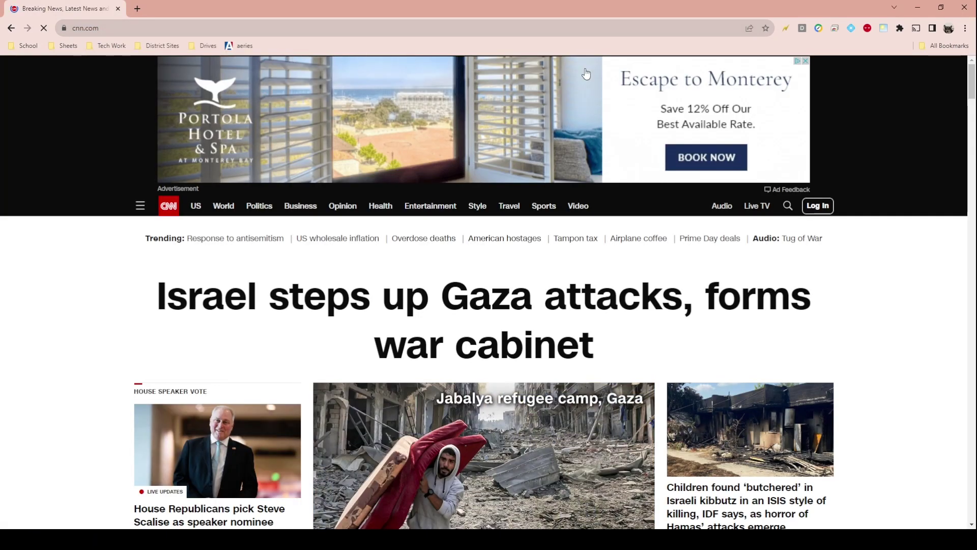
click(933, 29)
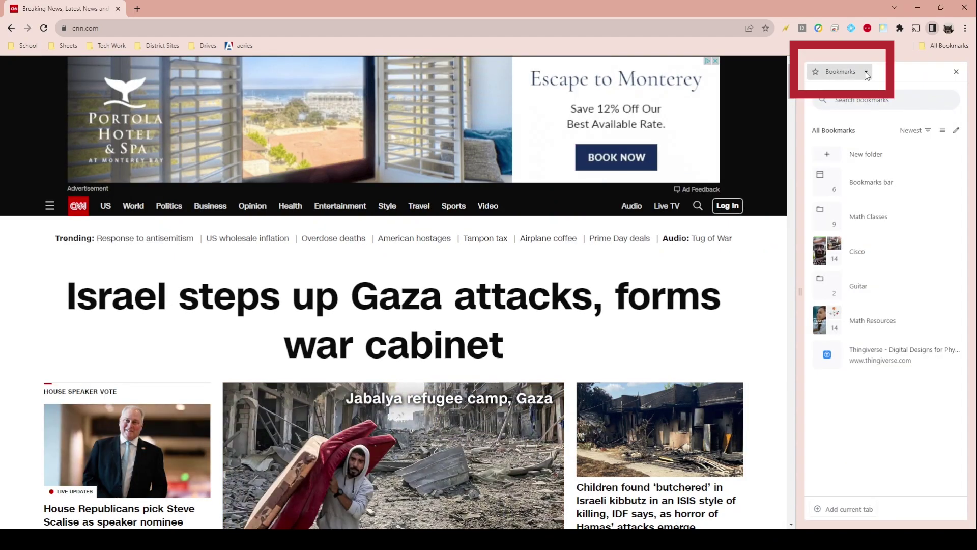
click(857, 125)
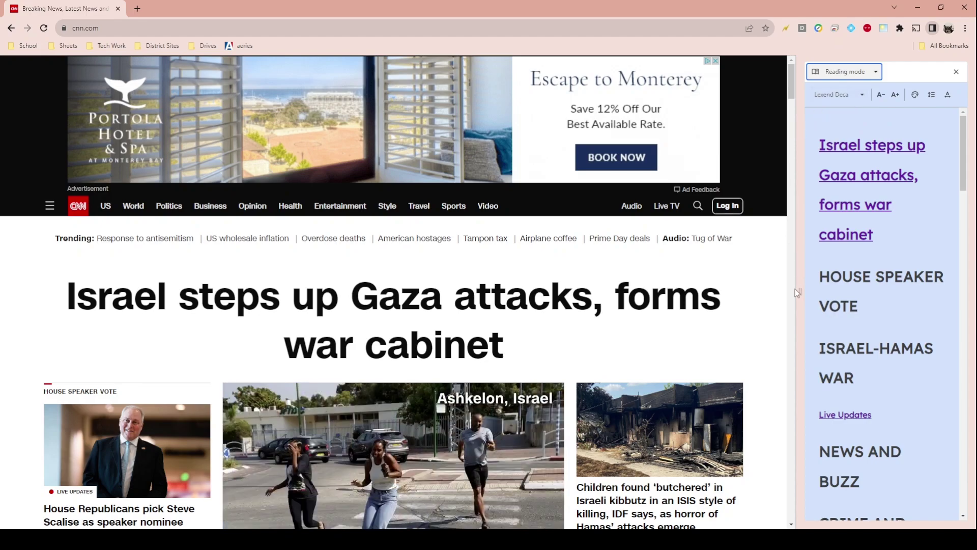
Widen the Reading mode panel to half the window and open the top Gaza headline
drag(799, 293, 474, 285)
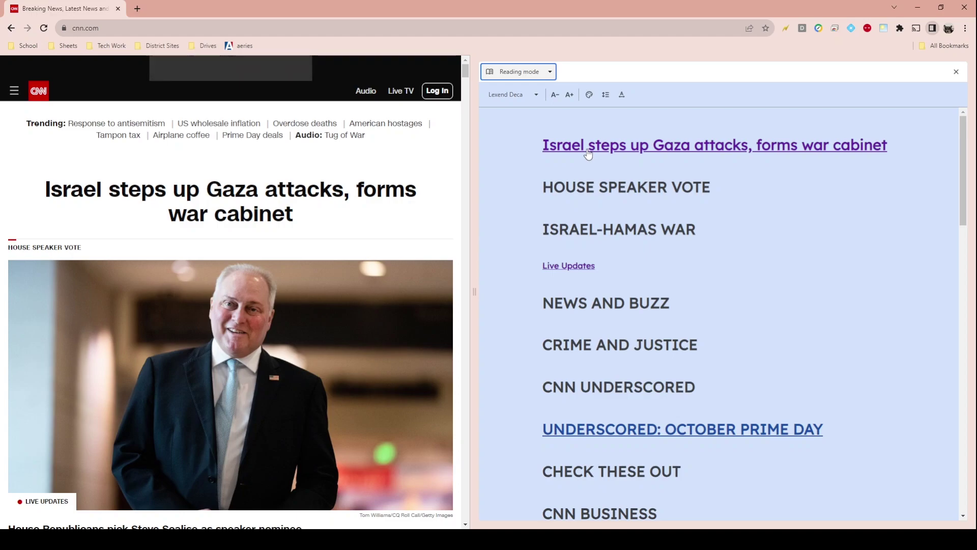
click(588, 153)
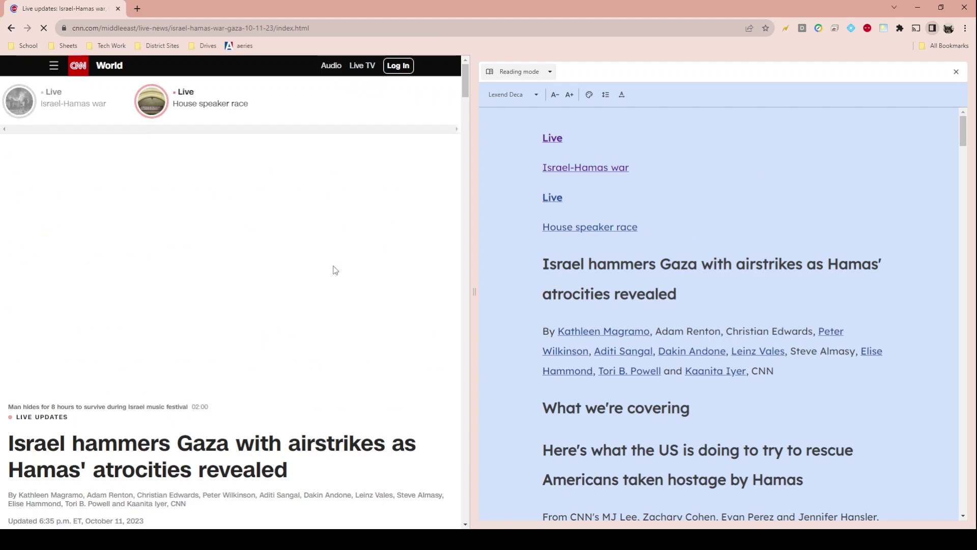
Scroll down through the Israel-Hamas live updates article and its Reading mode text
scroll(334, 270, down, 4)
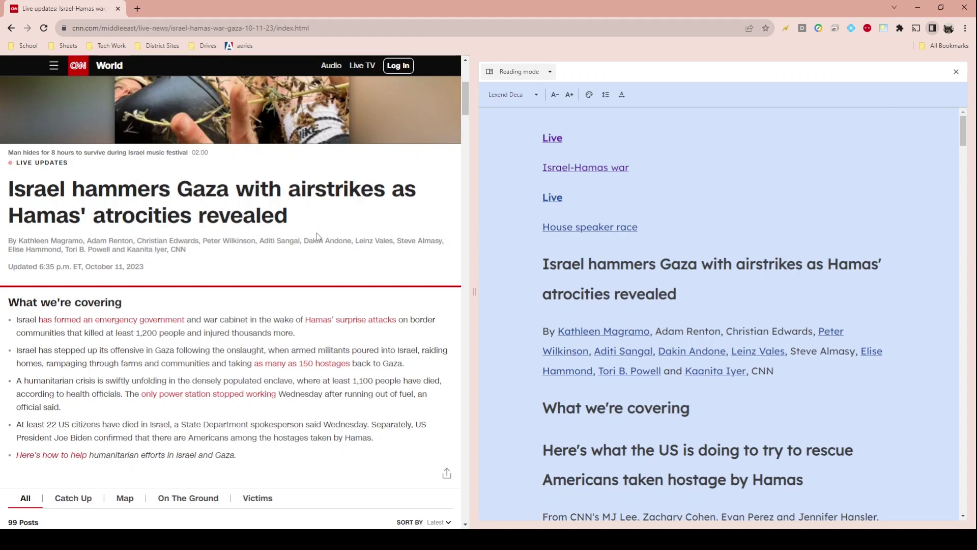
scroll(630, 257, down, 3)
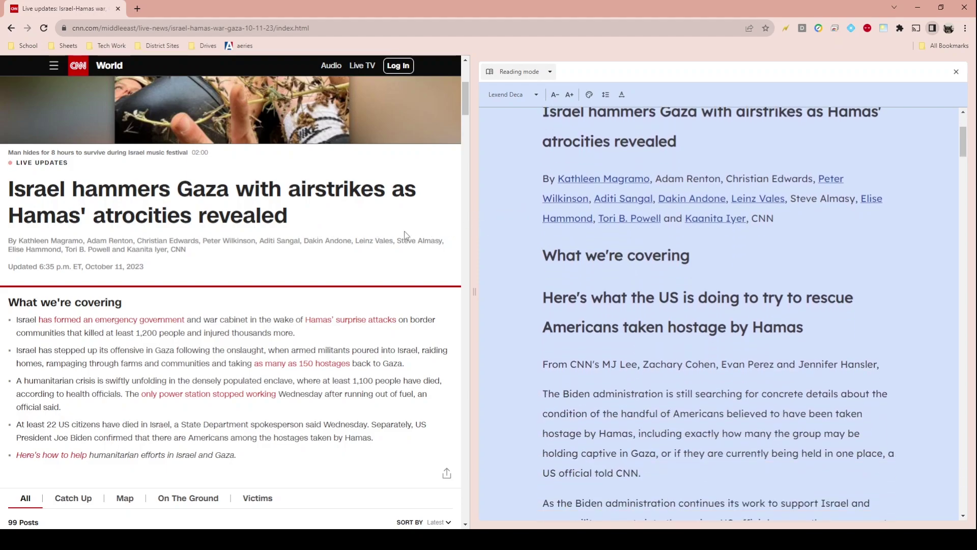
scroll(311, 285, down, 1)
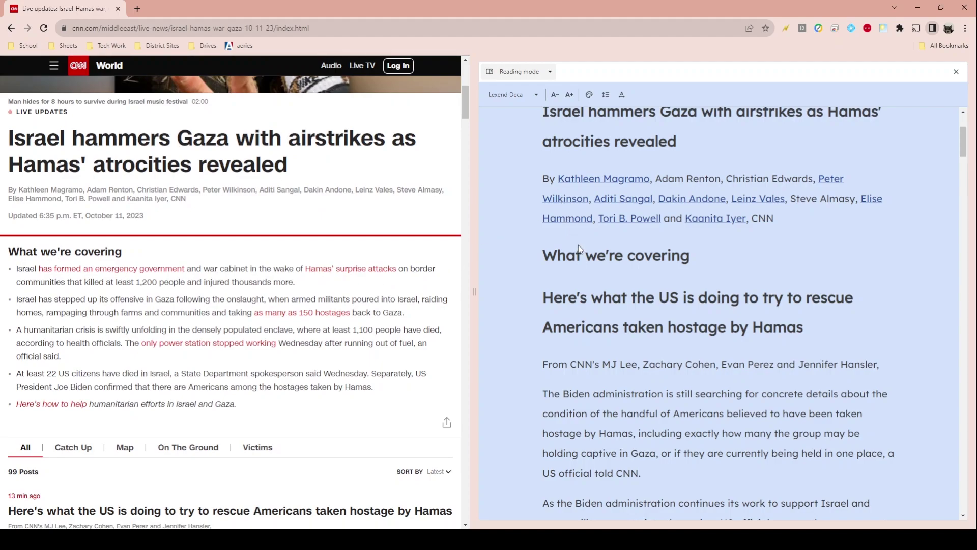
scroll(583, 275, down, 3)
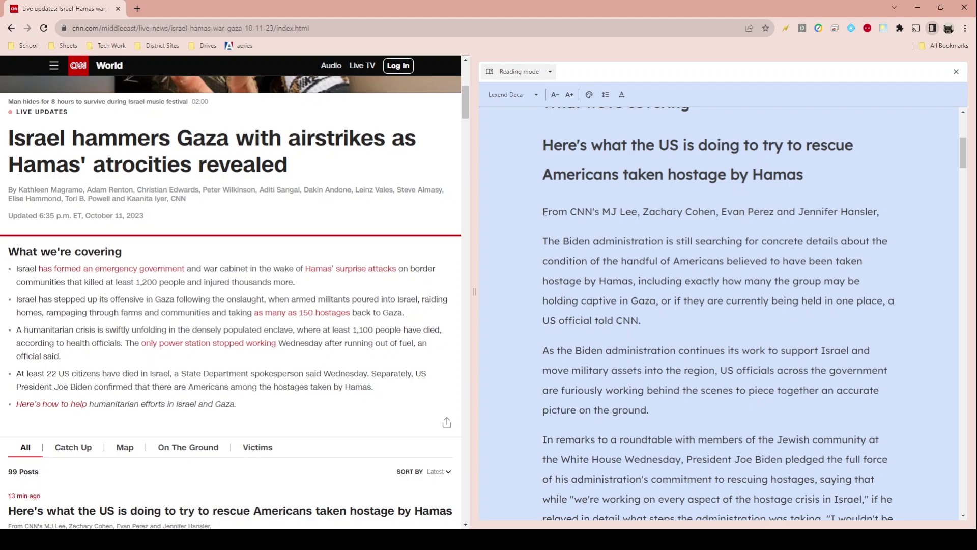
Keep Lexend Deca as the reading font after trying Sans-serif, and enlarge the text
click(535, 97)
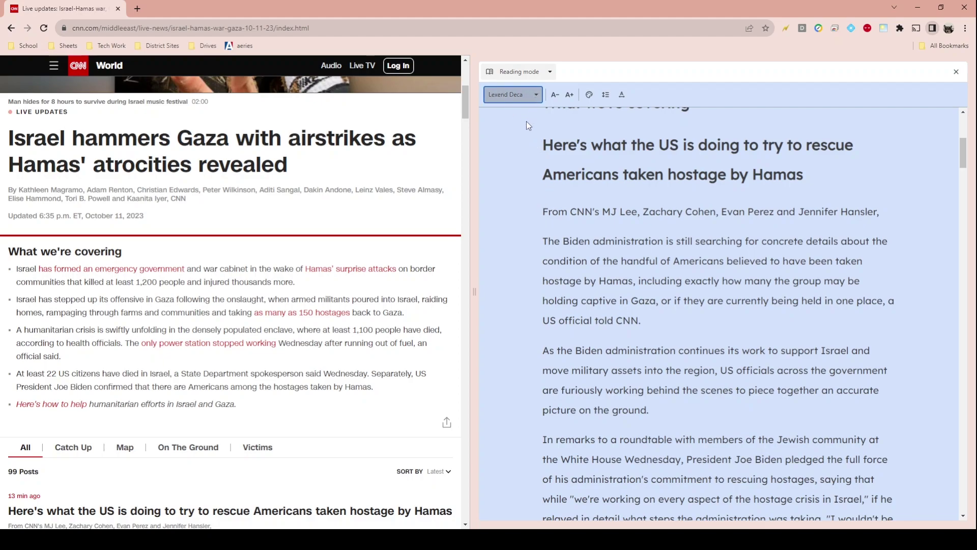
click(526, 121)
click(538, 96)
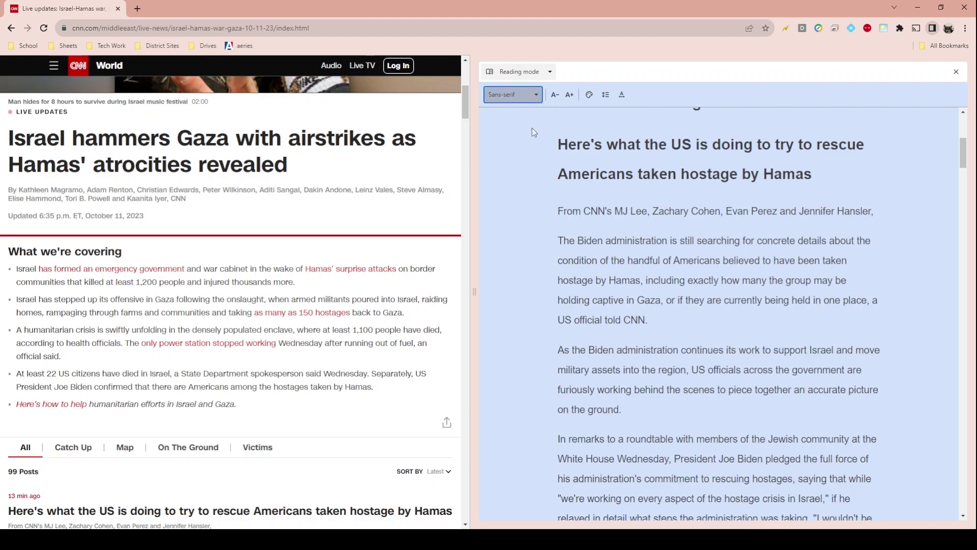
click(524, 151)
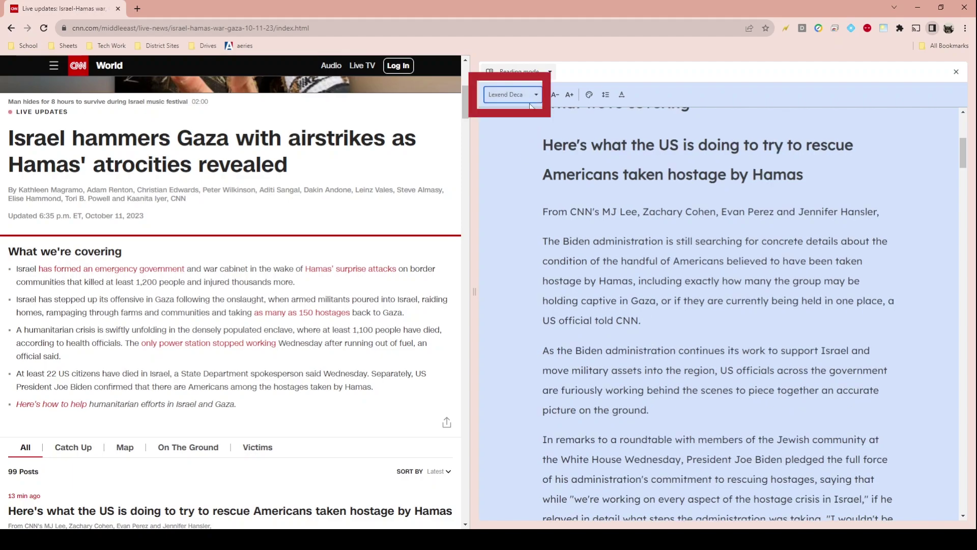
click(556, 95)
click(555, 95)
click(569, 96)
click(569, 96)
click(569, 96)
click(569, 96)
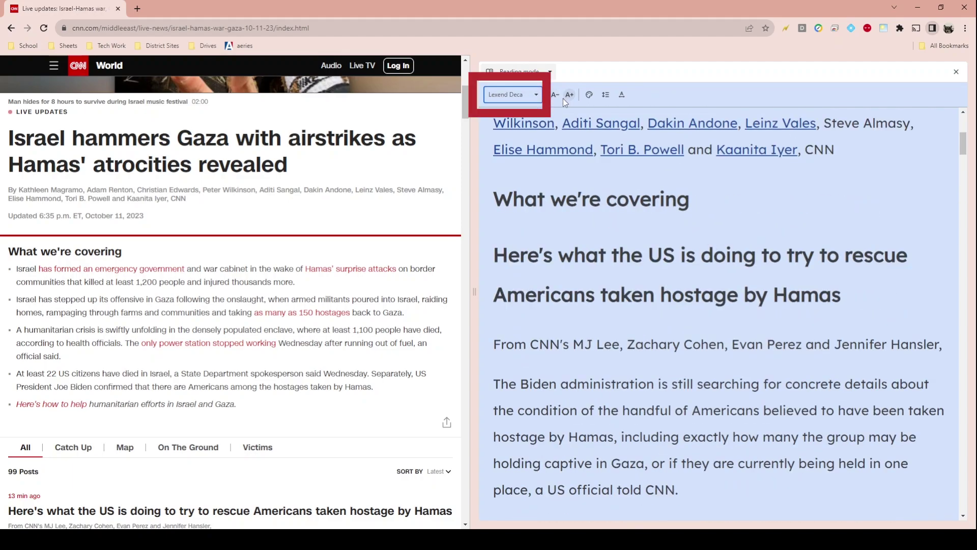
Give Reading mode a yellow theme, standard line spacing and wider letter spacing
click(589, 96)
click(609, 112)
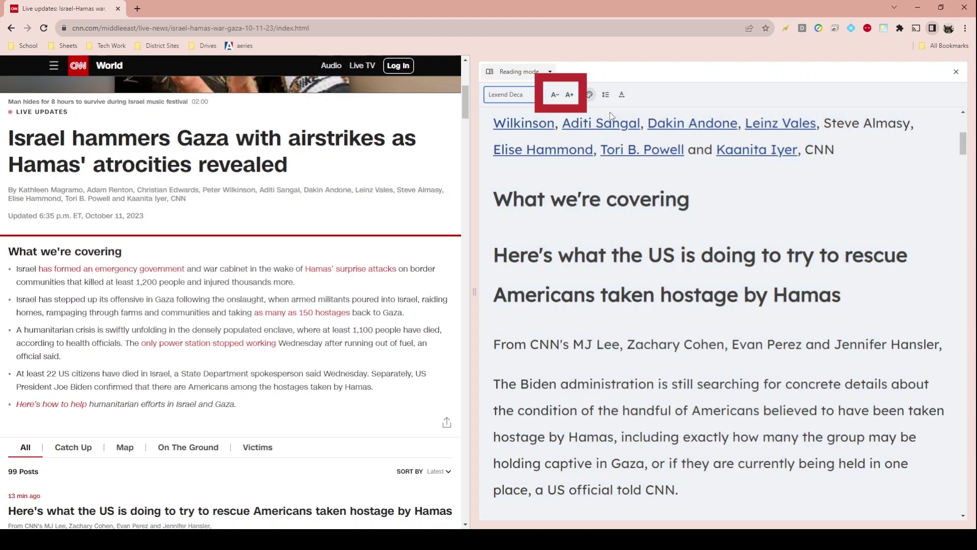
click(589, 95)
click(611, 144)
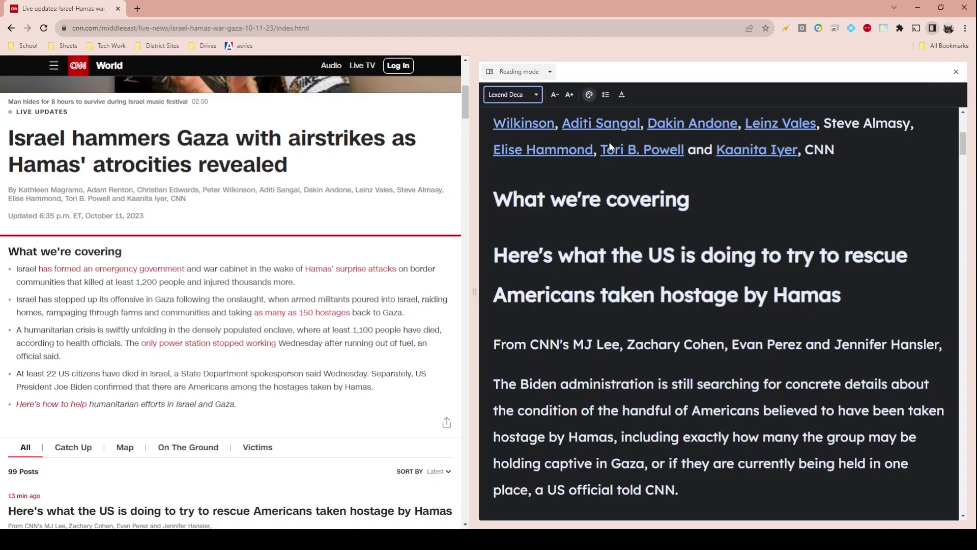
click(618, 157)
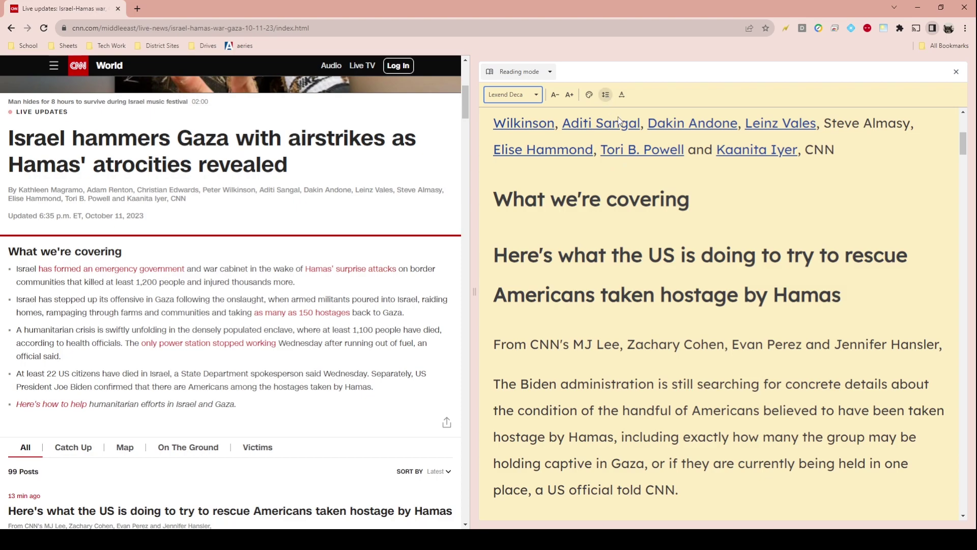
click(606, 95)
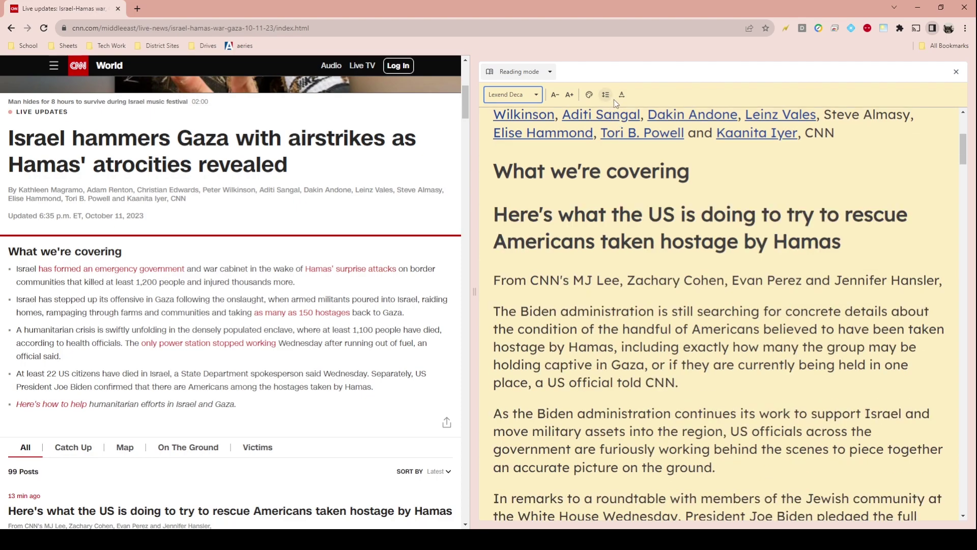
click(623, 96)
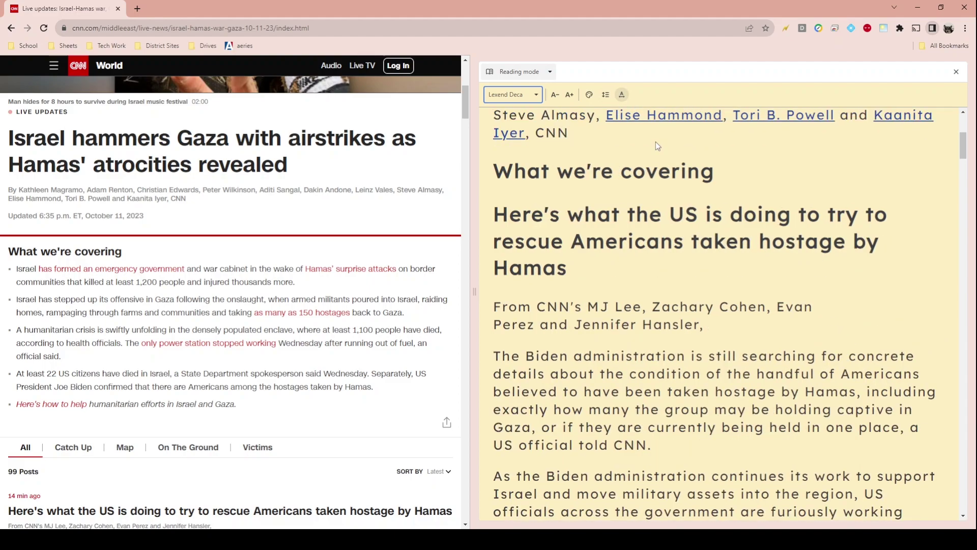
Select the hostage section heading, then the article's first paragraph on the CNN page
scroll(594, 327, down, 1)
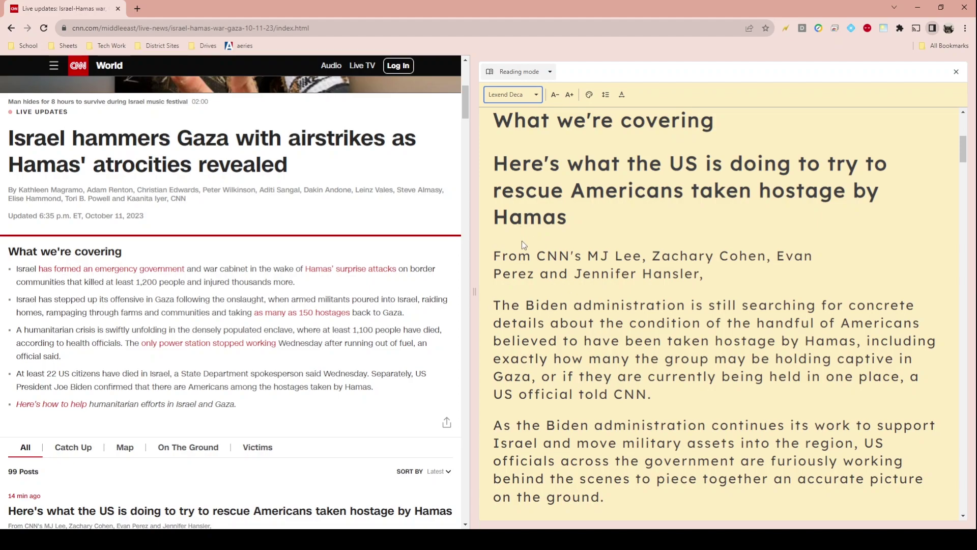
drag(493, 164, 568, 225)
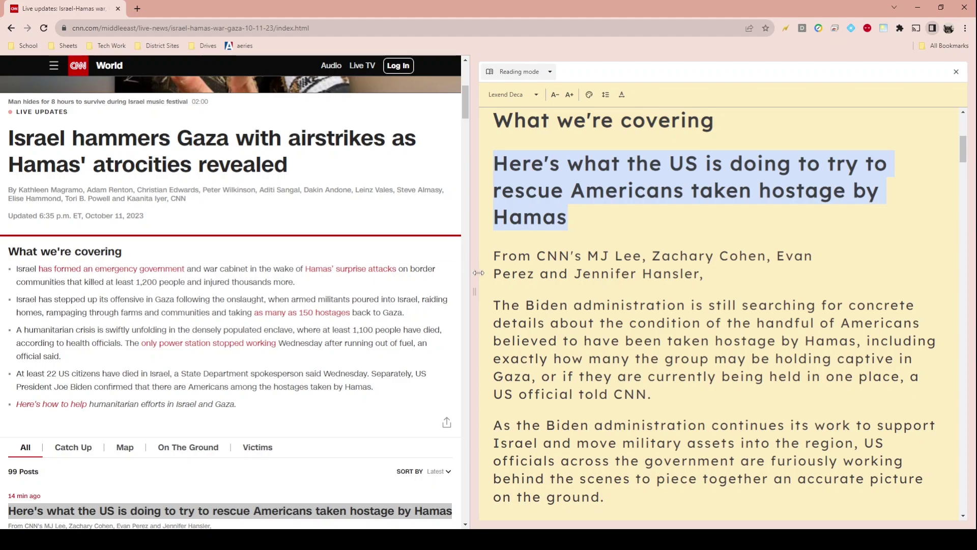
scroll(335, 317, down, 3)
scroll(335, 317, down, 4)
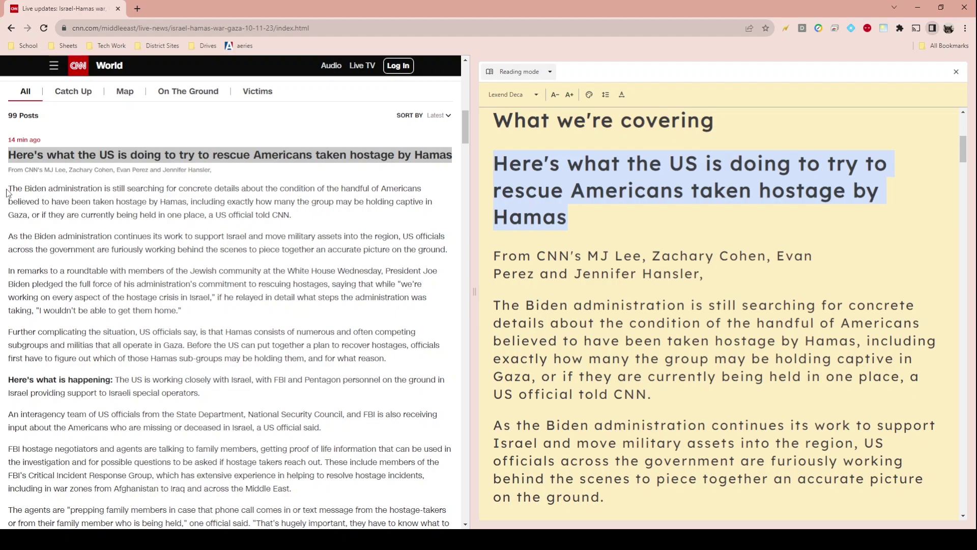
drag(13, 189, 295, 215)
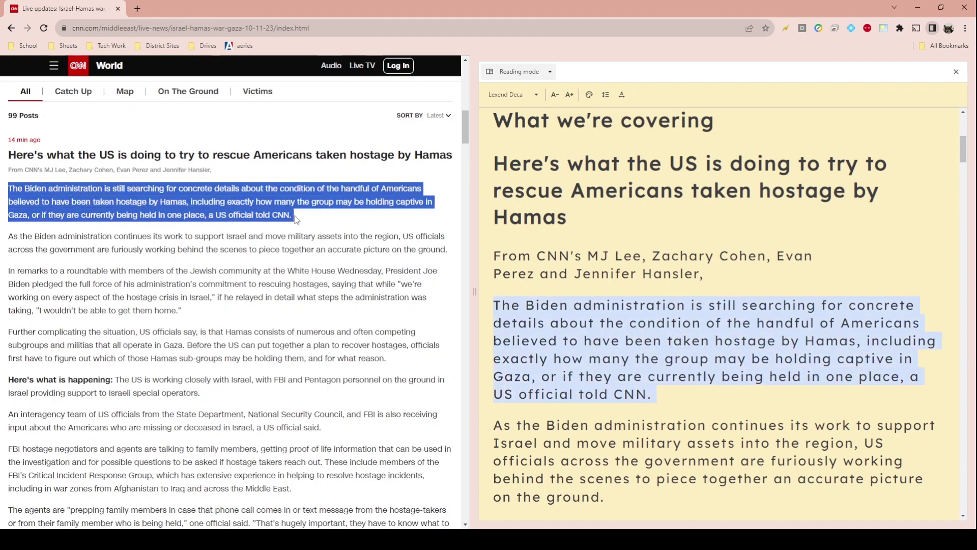